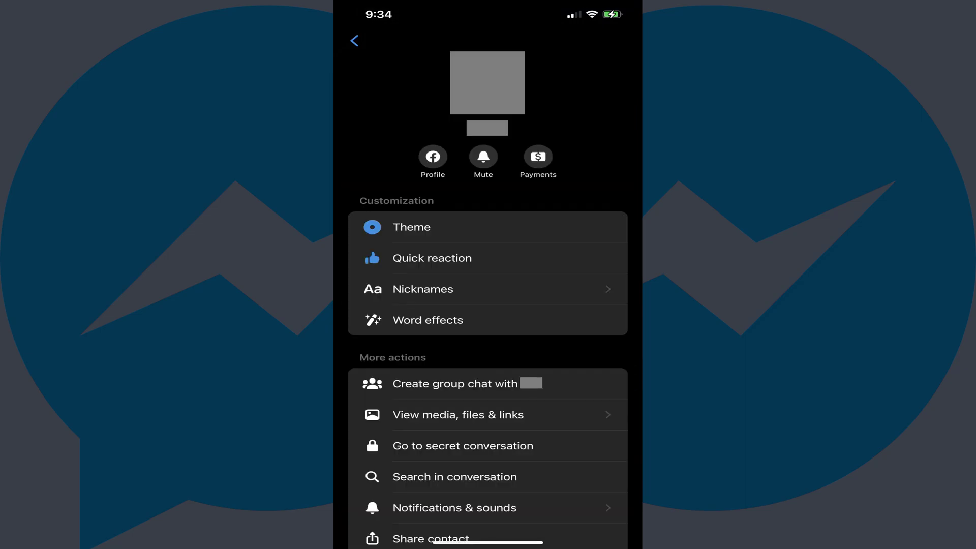
{"action": "scroll", "coordinate": [488, 343], "scroll_direction": "down", "scroll_amount": 4}
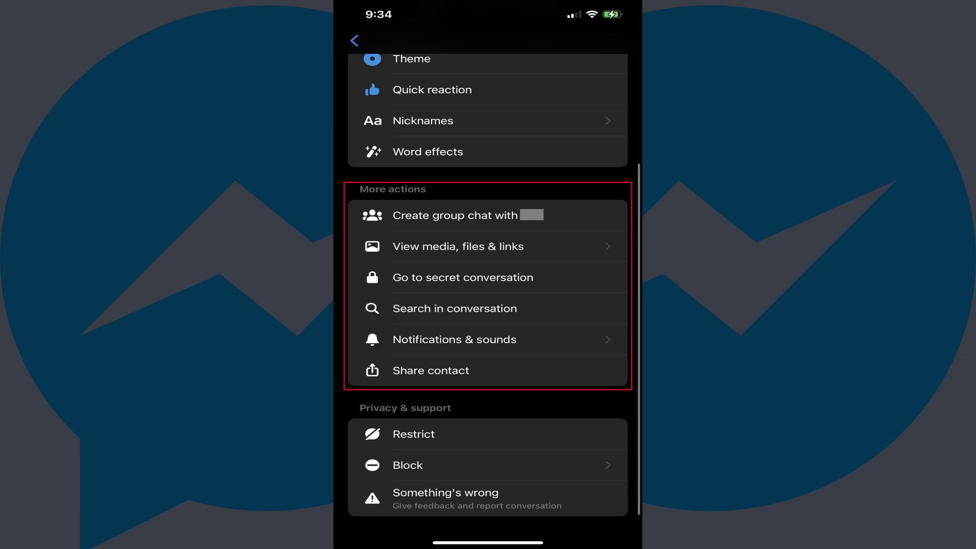